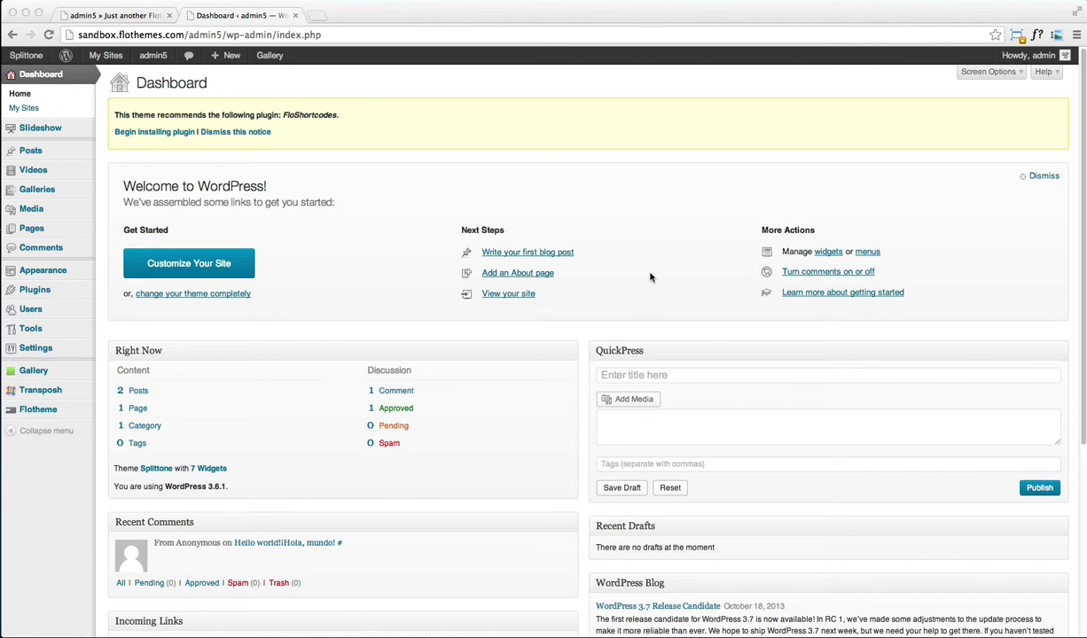
# Step: In a new browser tab, search Google for "wordpress.com transposh" and open the Transposh WordPress Translation plugin page on wordpress.org
pyautogui.click(318, 16)
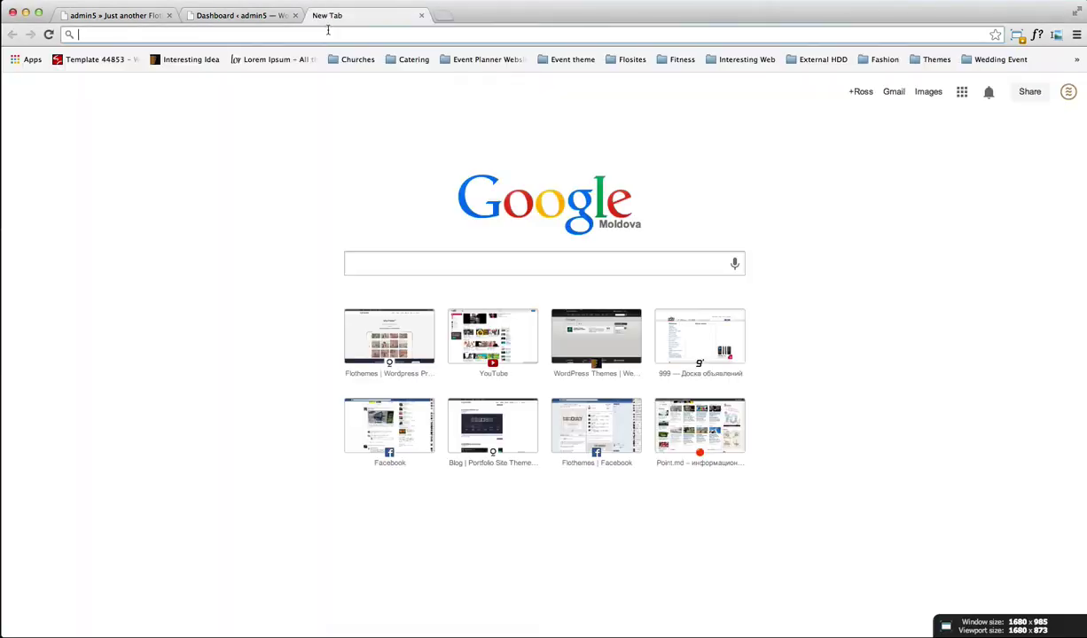
pyautogui.write('wo')
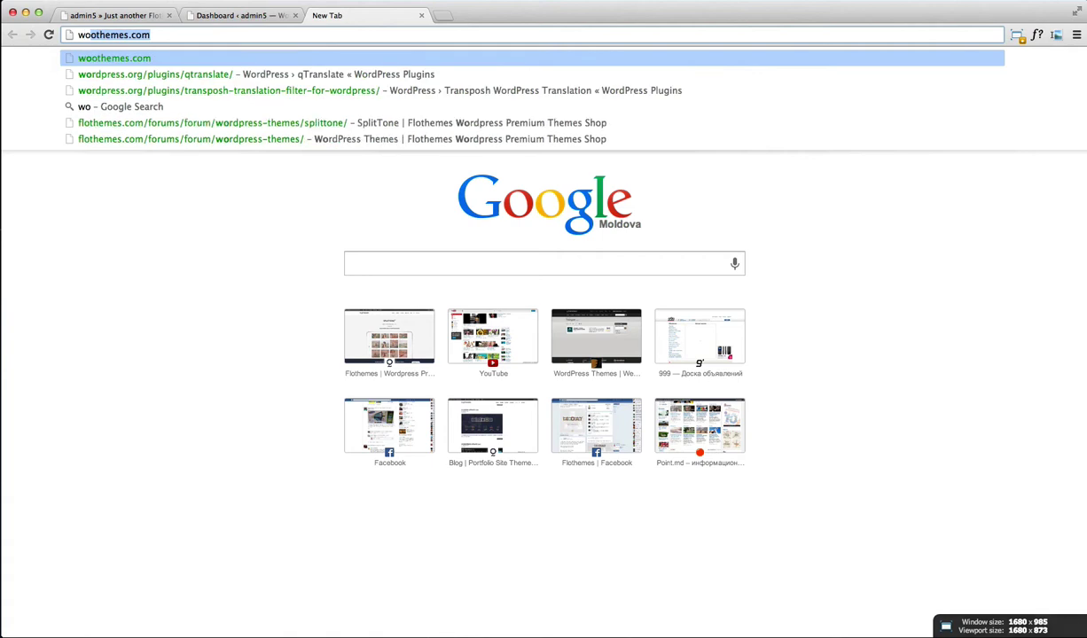
pyautogui.write('rd')
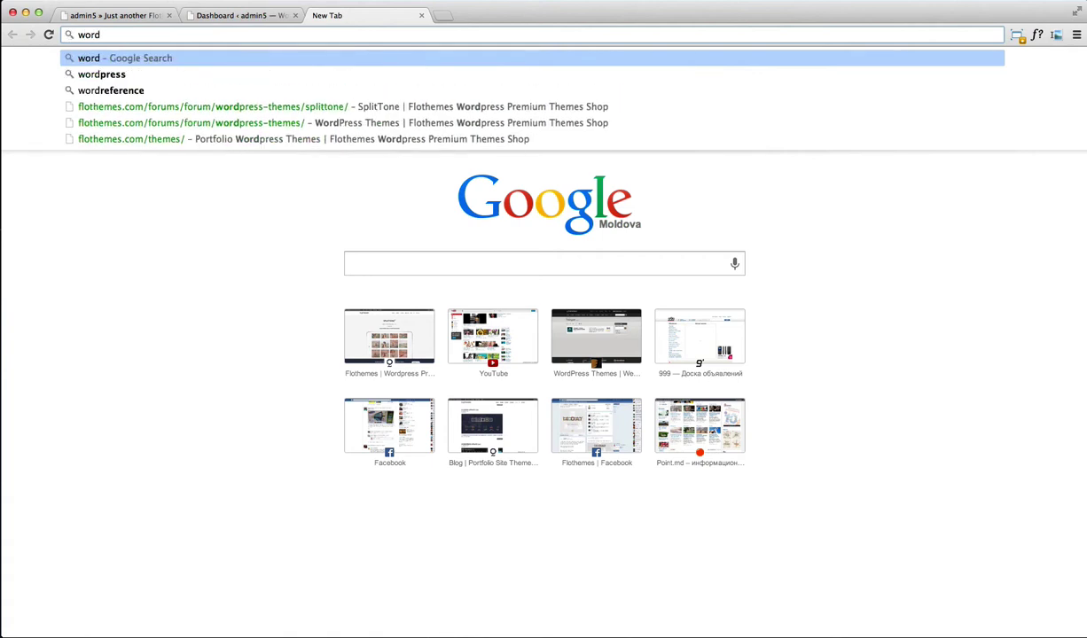
pyautogui.write('p')
pyautogui.press('Down')
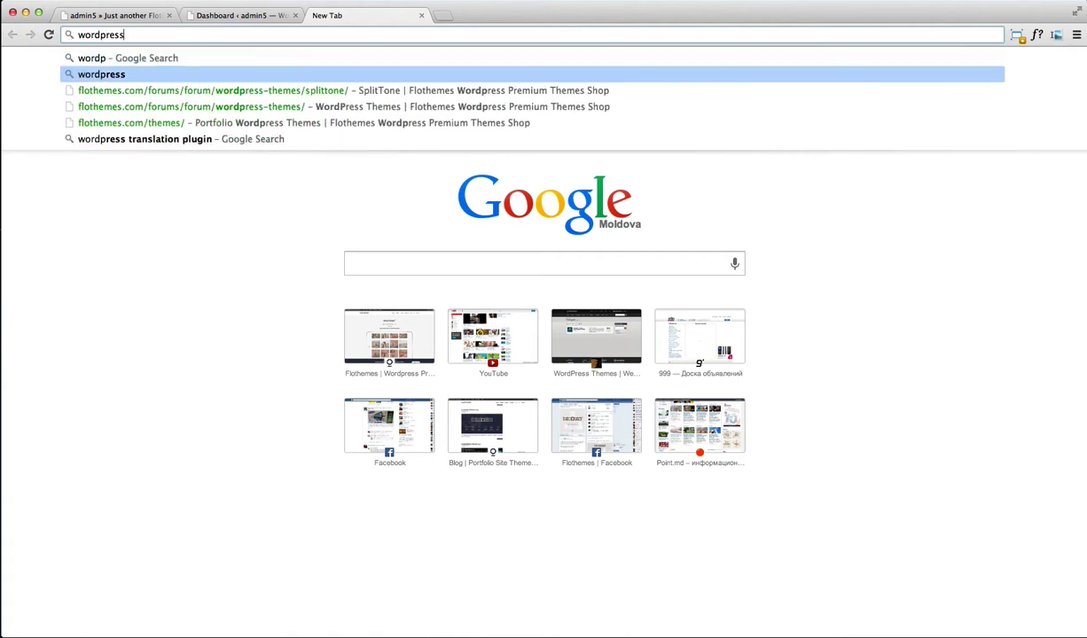
pyautogui.write('.com transpos')
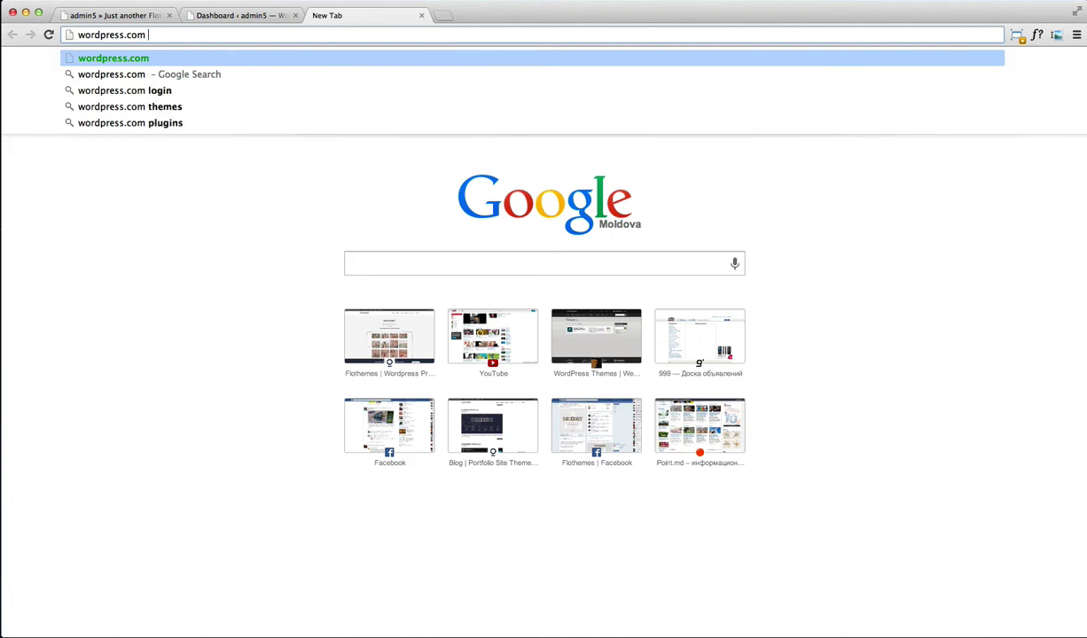
pyautogui.write('h')
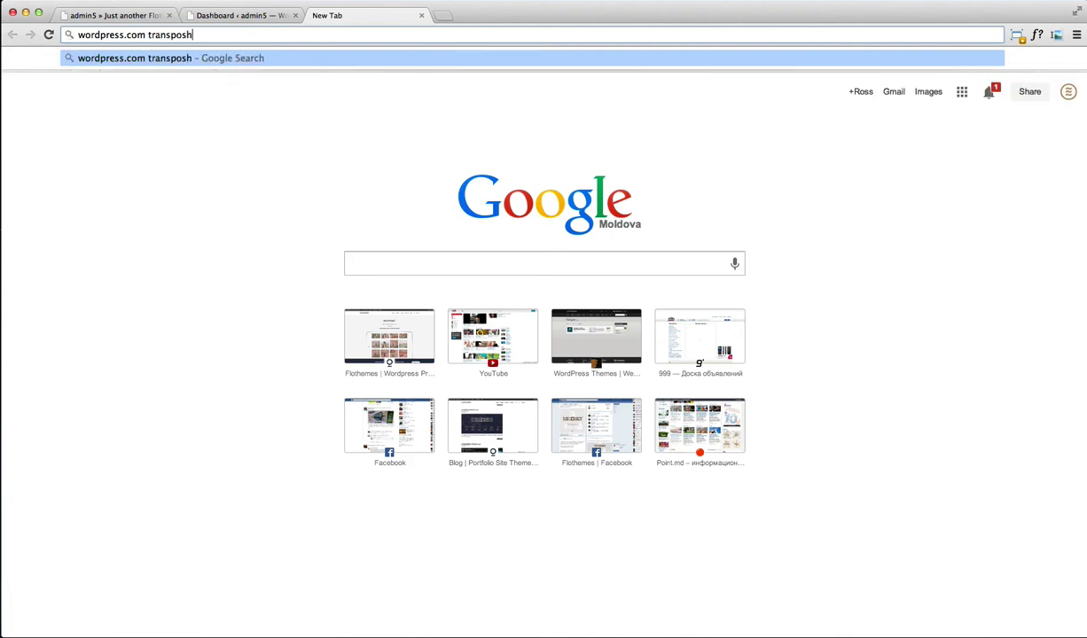
pyautogui.press('Return')
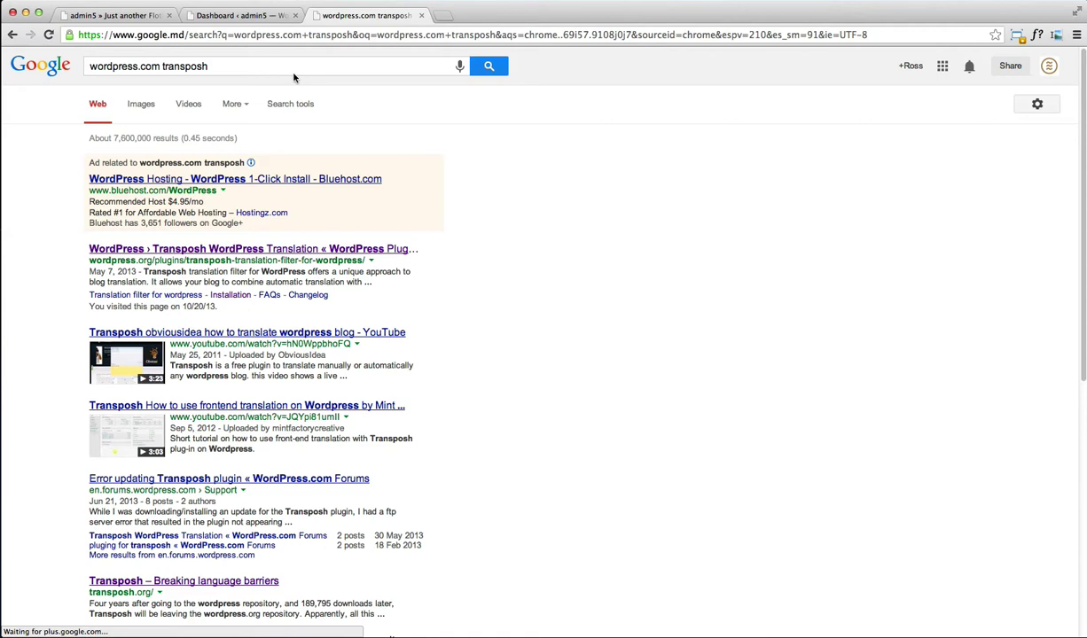
pyautogui.click(239, 254)
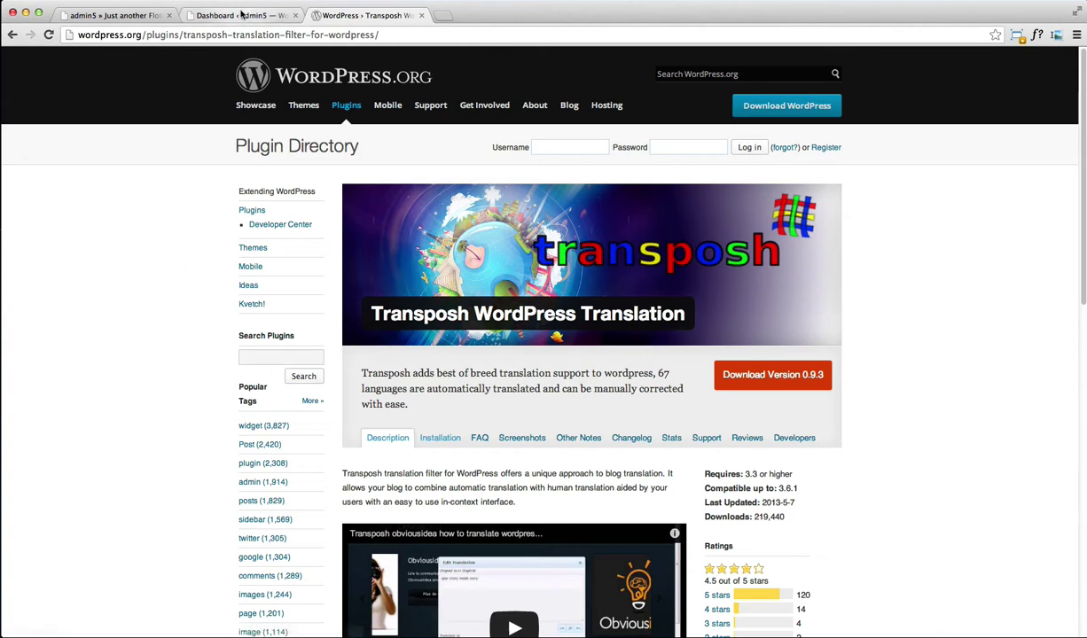
# Step: In the site admin's Transposh language settings, enable Português, disable Română and save the changes
pyautogui.click(241, 15)
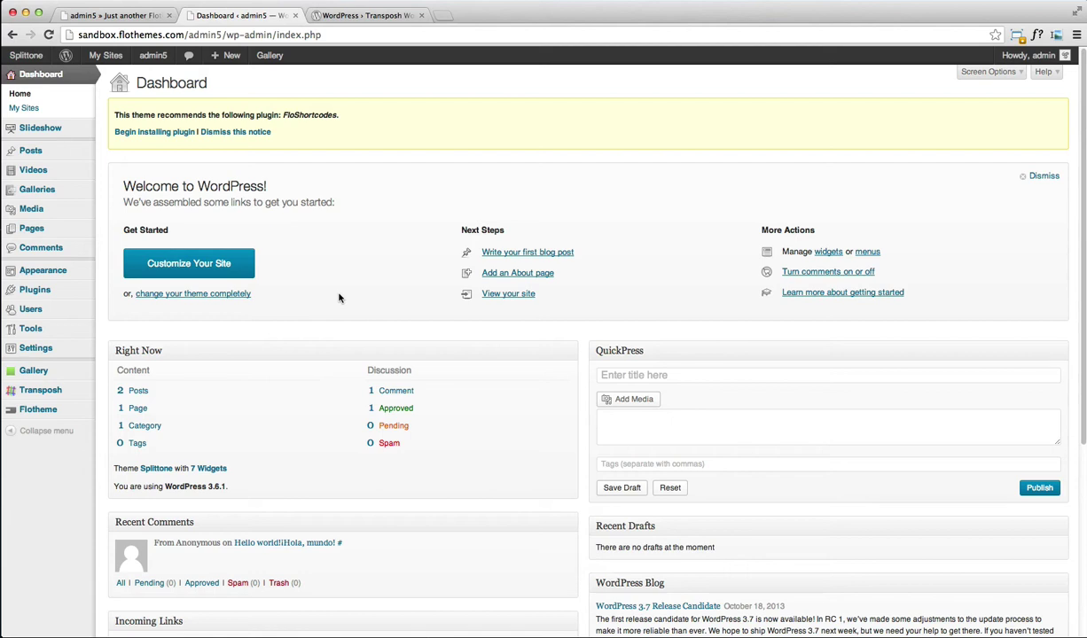
pyautogui.click(43, 393)
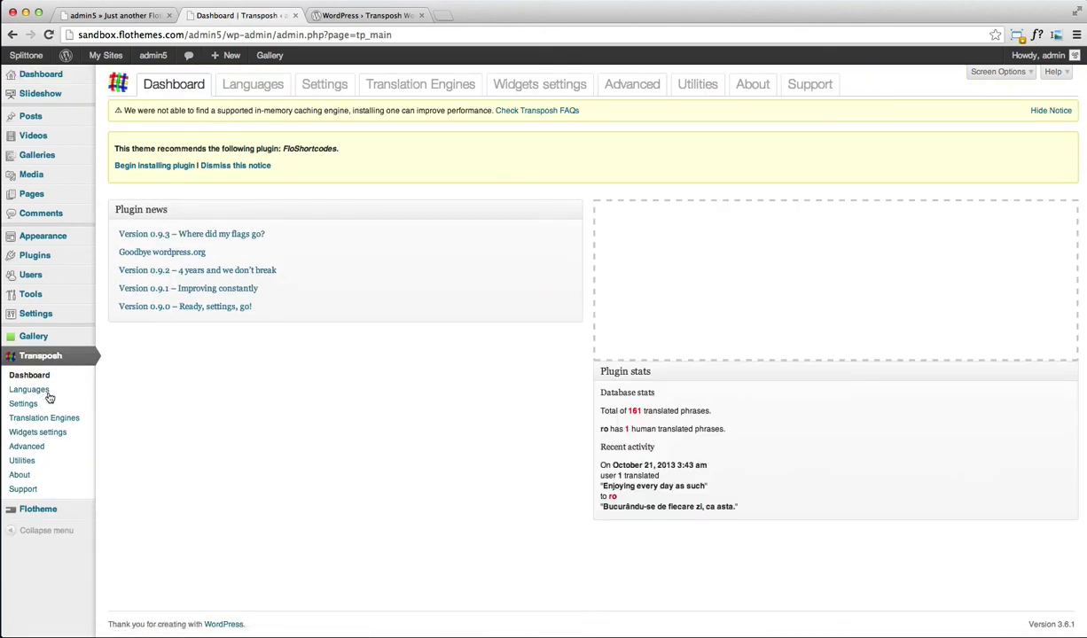
pyautogui.click(254, 92)
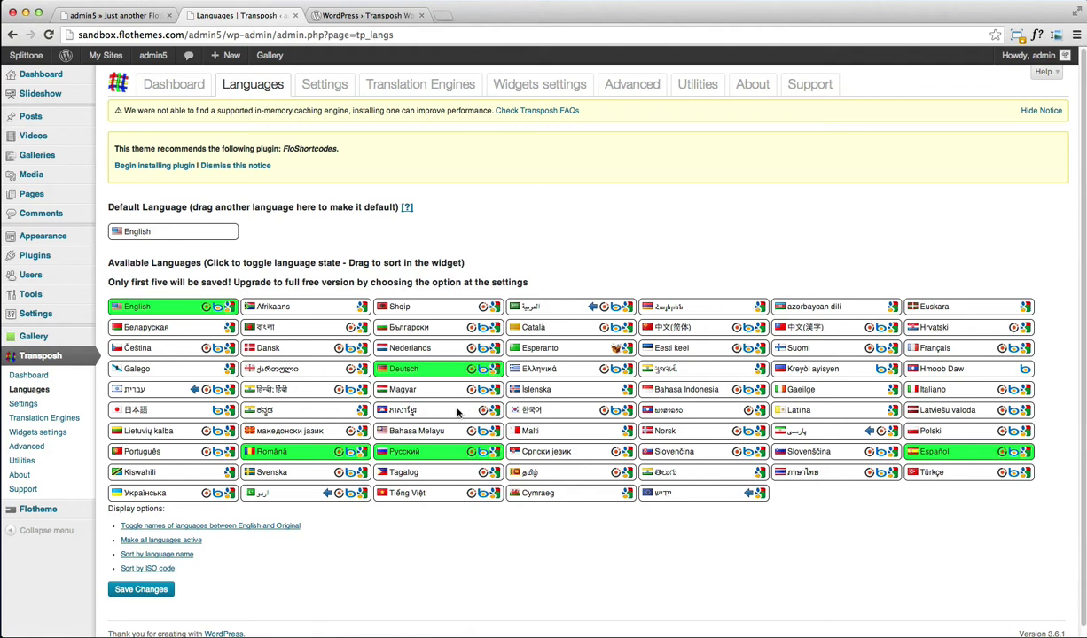
pyautogui.click(158, 452)
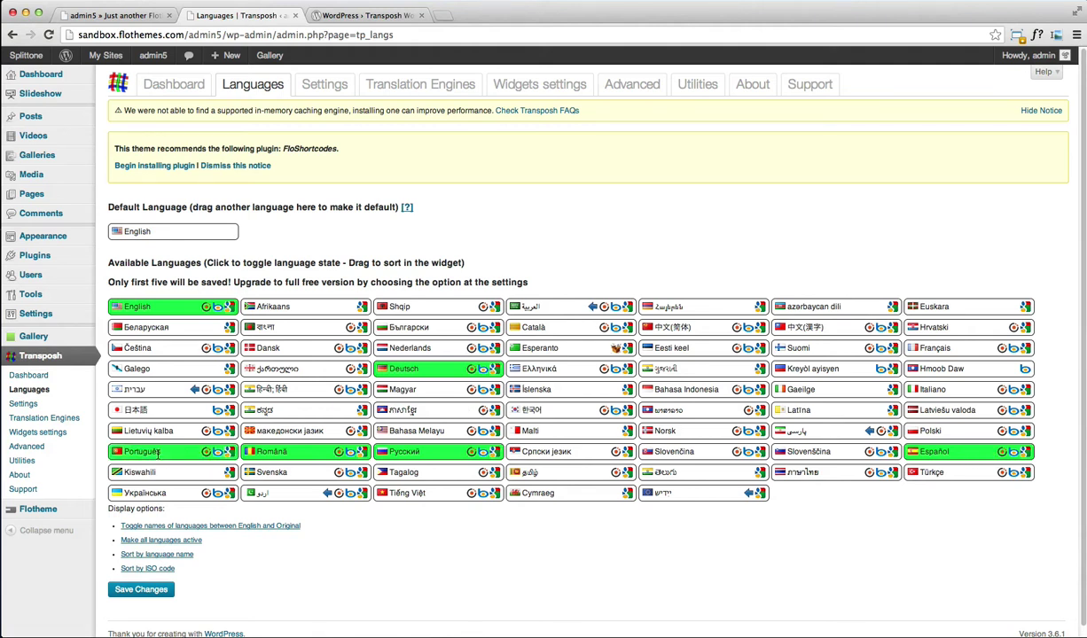
pyautogui.click(290, 454)
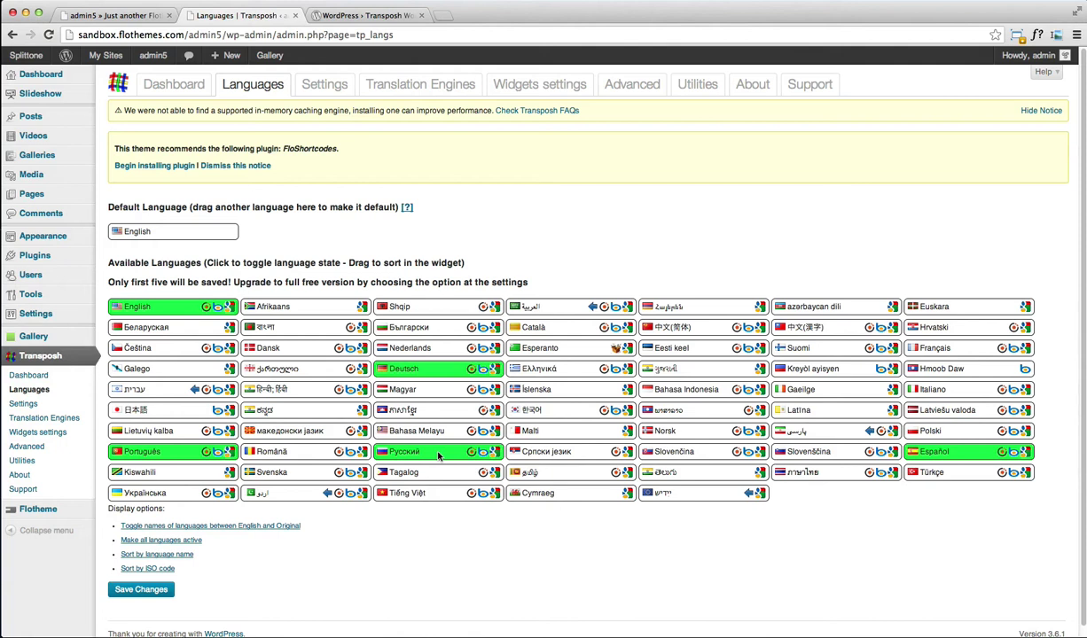
pyautogui.click(167, 592)
# Step: Remove the Transposh widget from the Main Sidebar and add it again above Search, with the Default style
pyautogui.moveTo(70, 235)
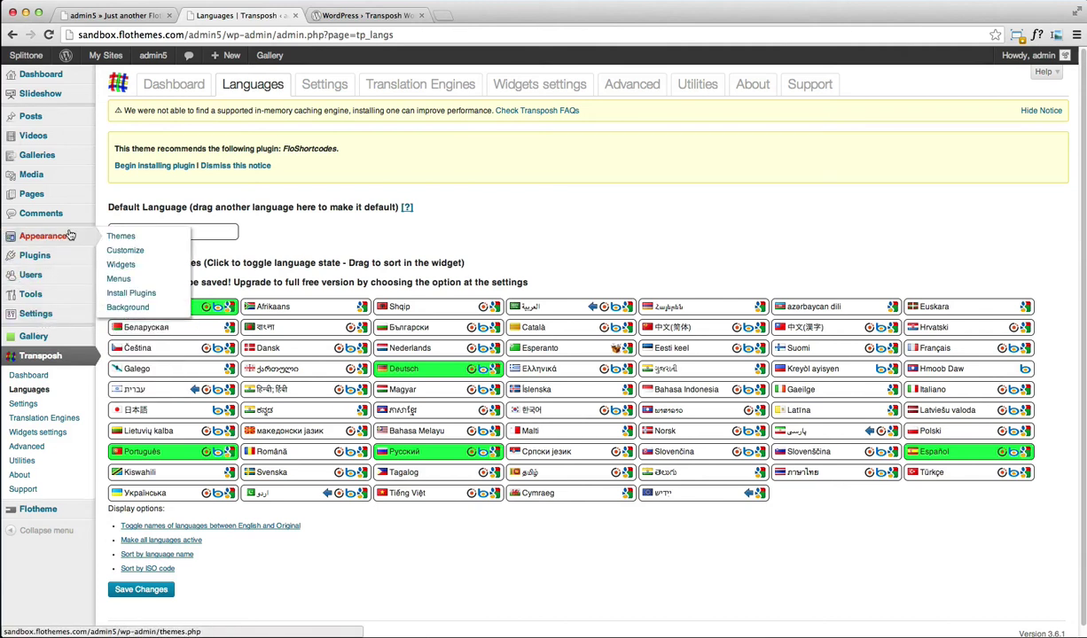
pyautogui.click(144, 267)
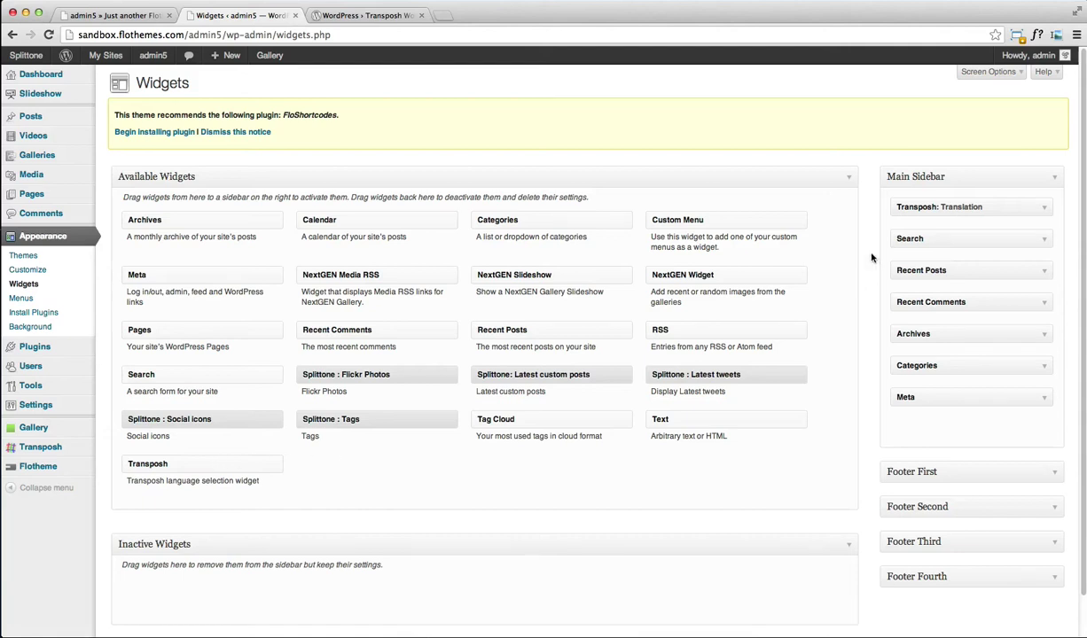
pyautogui.moveTo(931, 207); pyautogui.dragTo(275, 492)
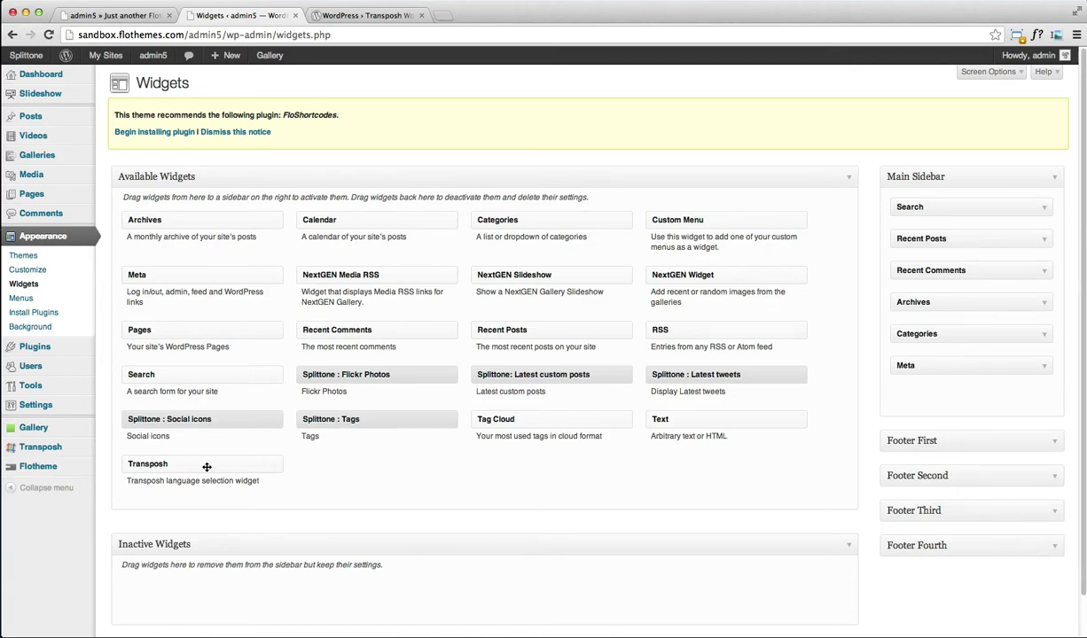
pyautogui.moveTo(206, 466); pyautogui.dragTo(942, 204)
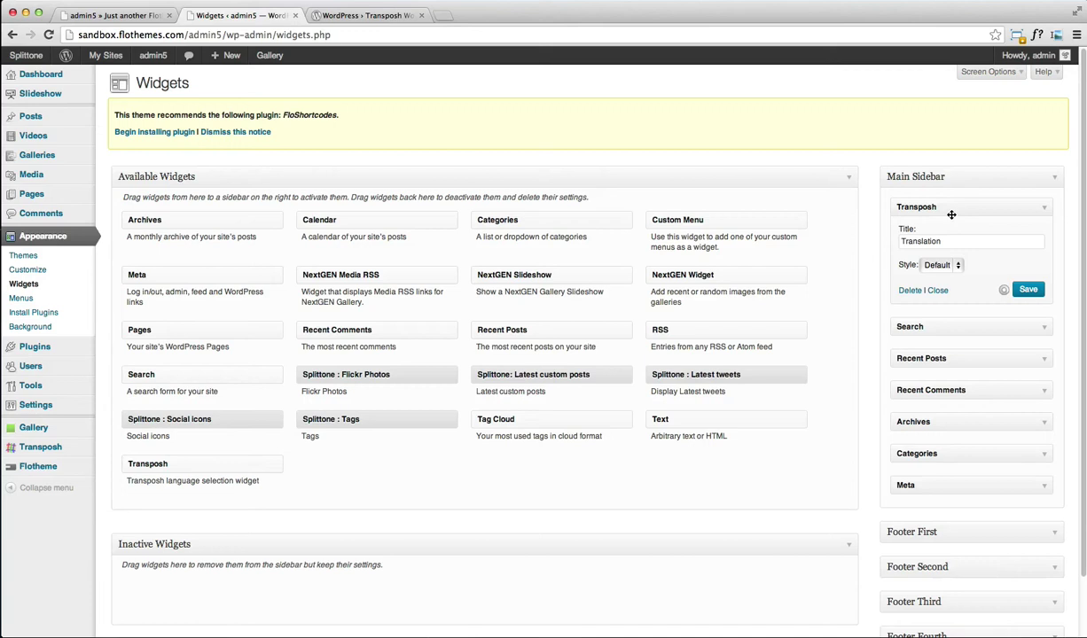
pyautogui.click(948, 265)
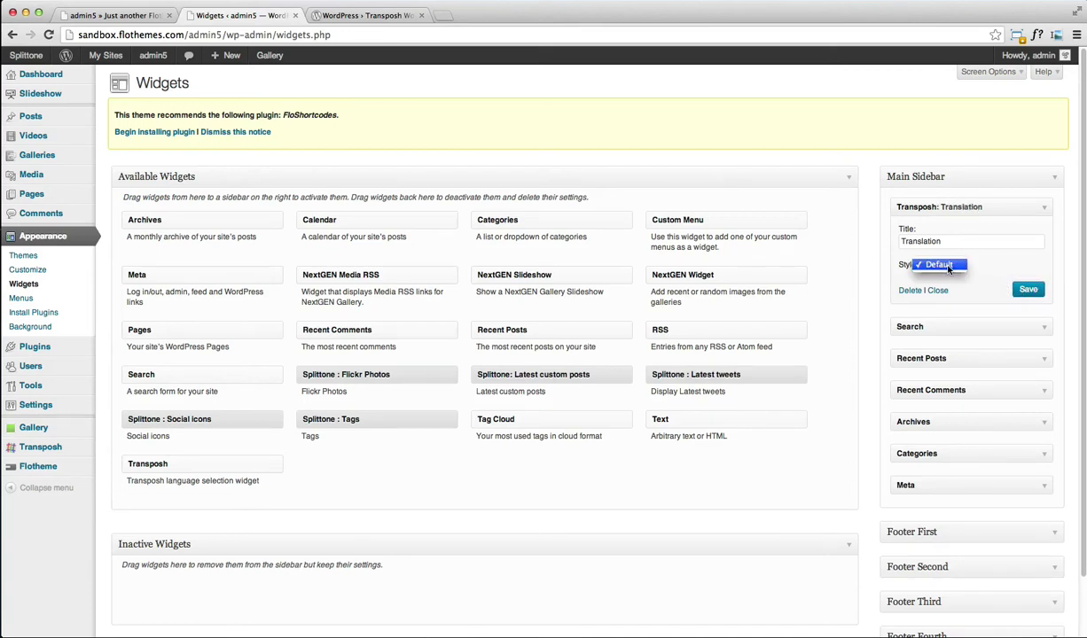
pyautogui.click(948, 266)
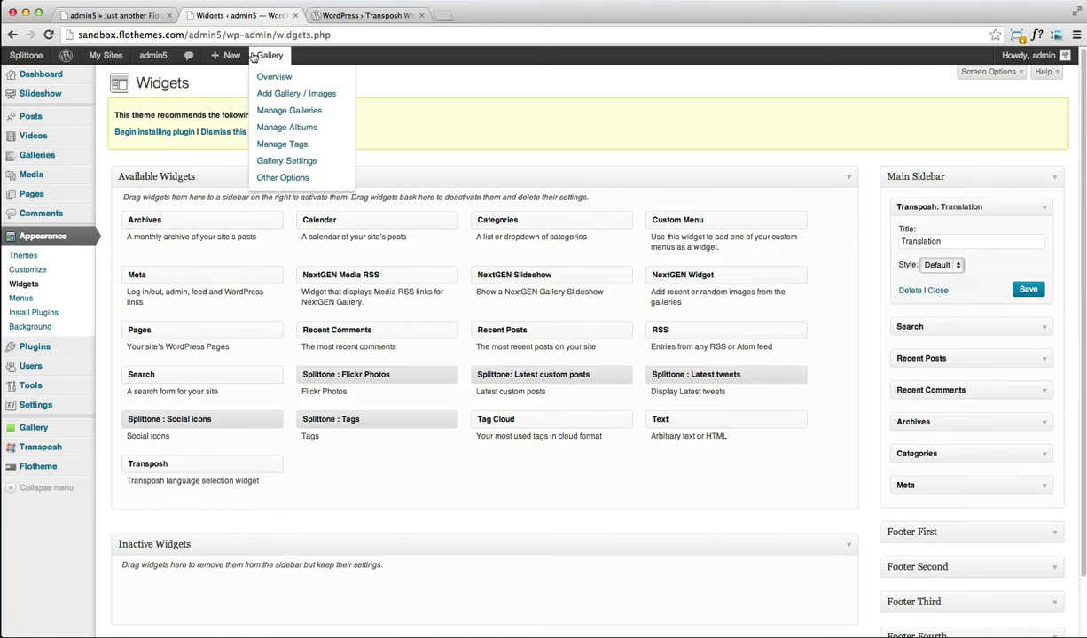
# Step: Reload the "Beautiful day" post preview and switch its language to Русский with the Translation widget
pyautogui.click(129, 16)
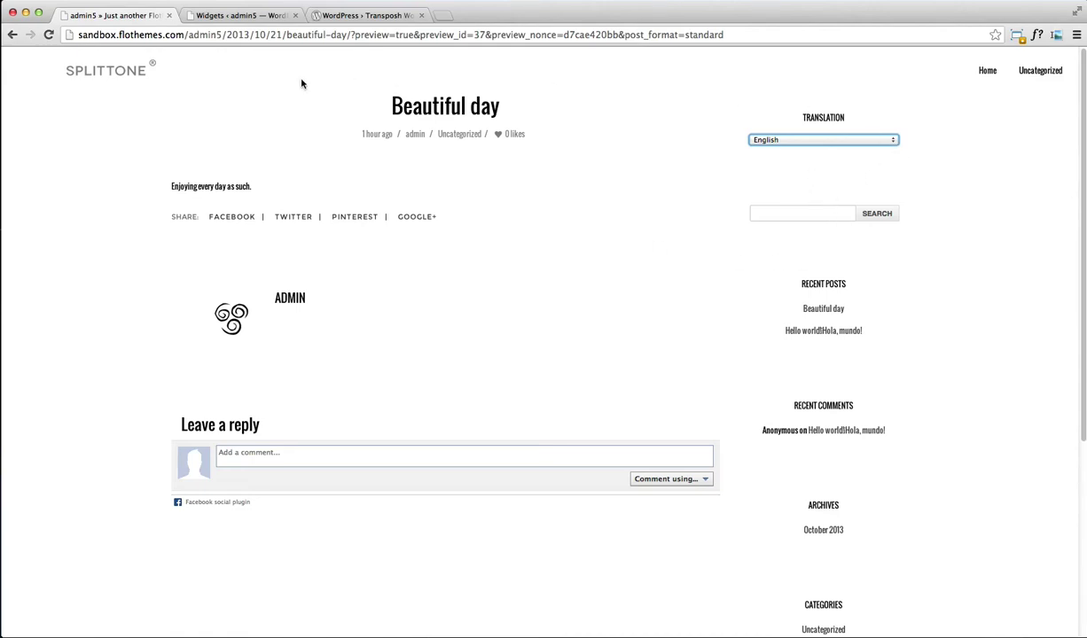
pyautogui.click(49, 35)
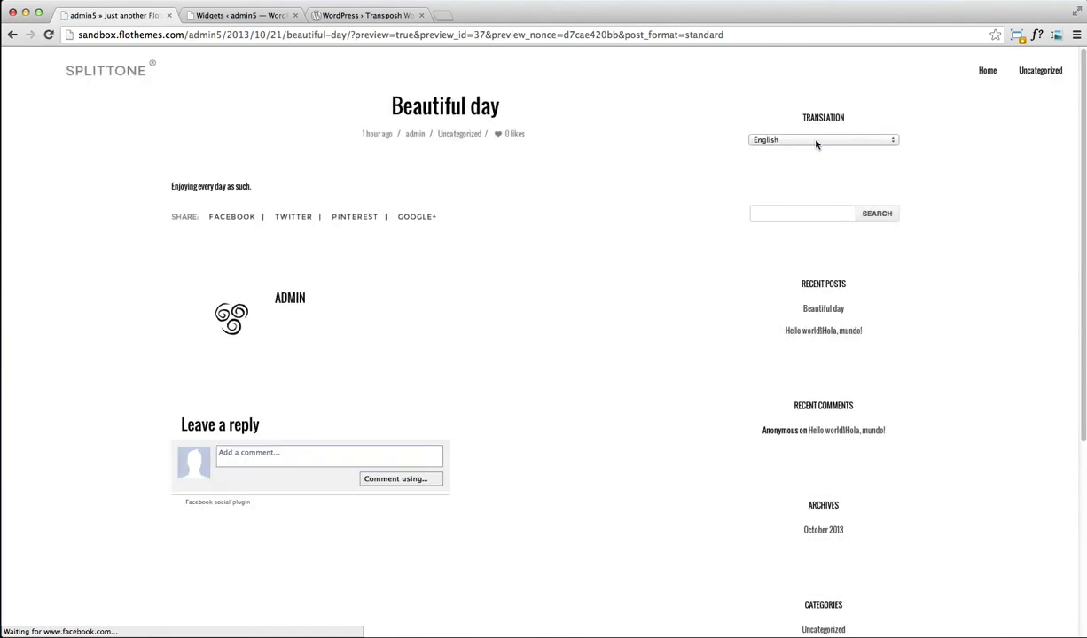
pyautogui.click(813, 141)
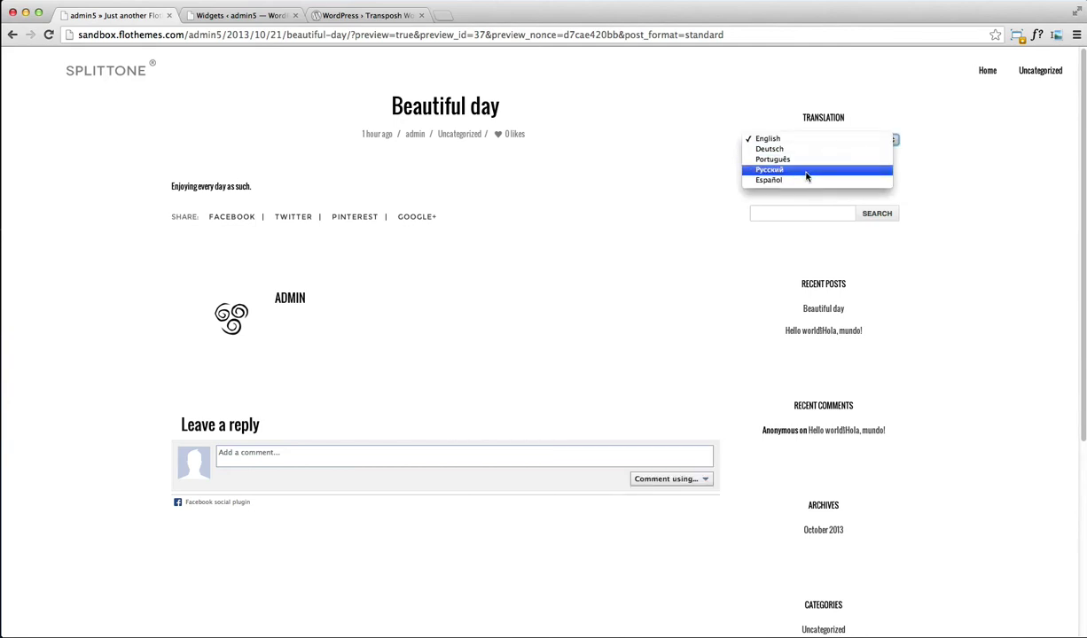
pyautogui.click(806, 176)
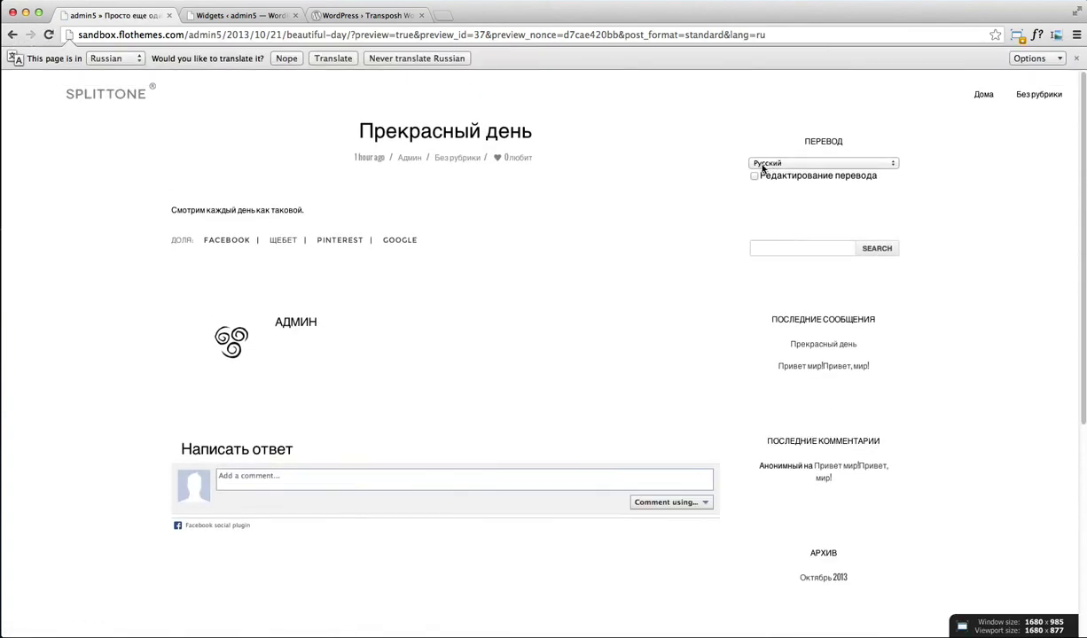
# Step: Turn on translation editing for the post and switch the page language to Português
pyautogui.click(755, 176)
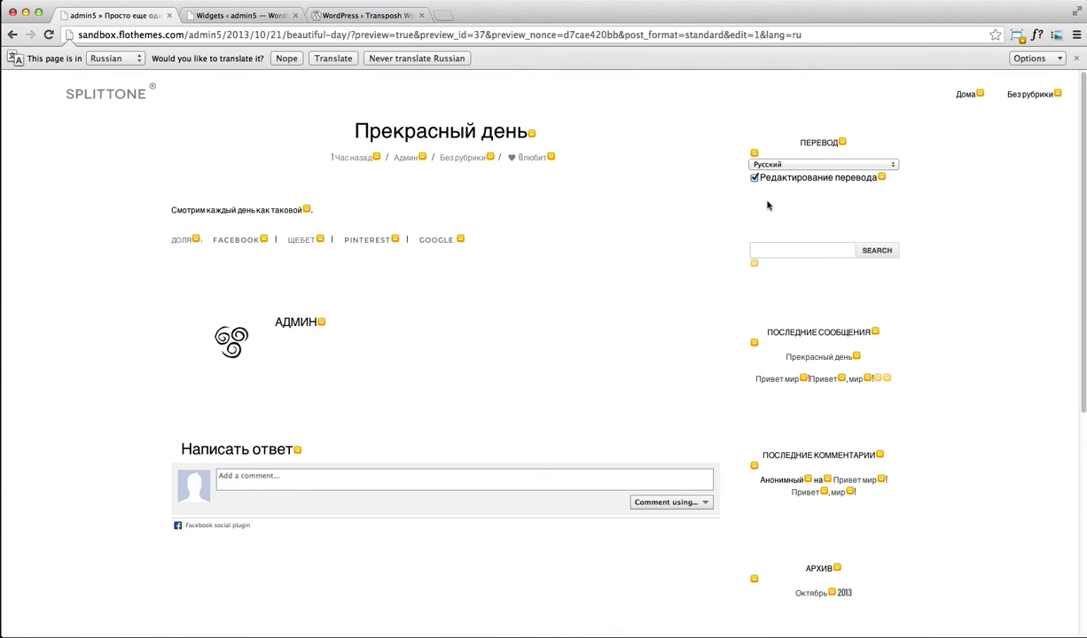
pyautogui.click(757, 164)
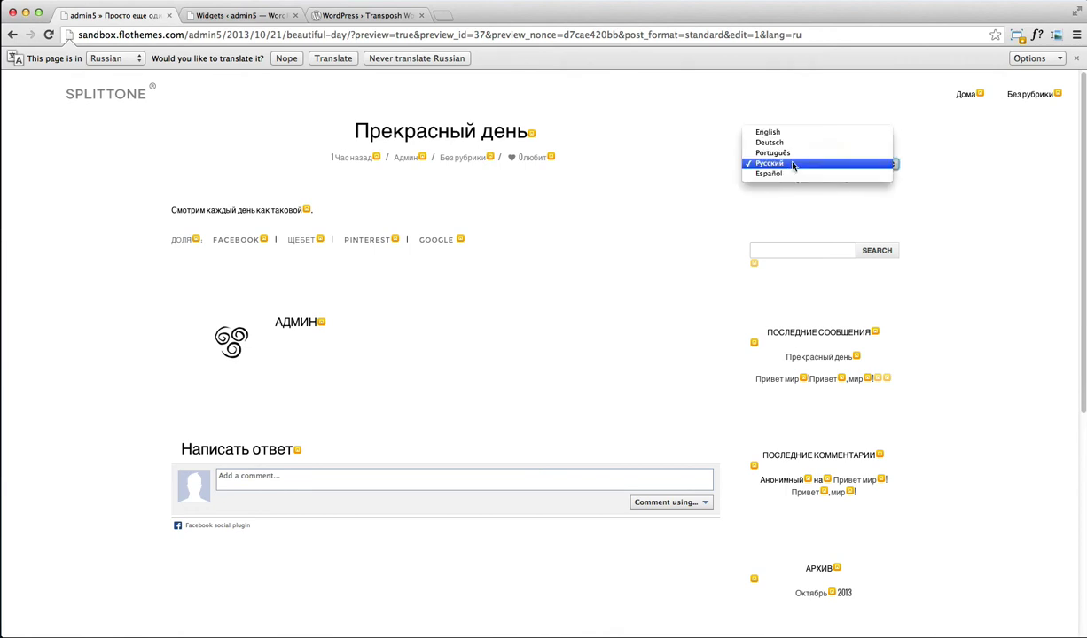
pyautogui.click(796, 156)
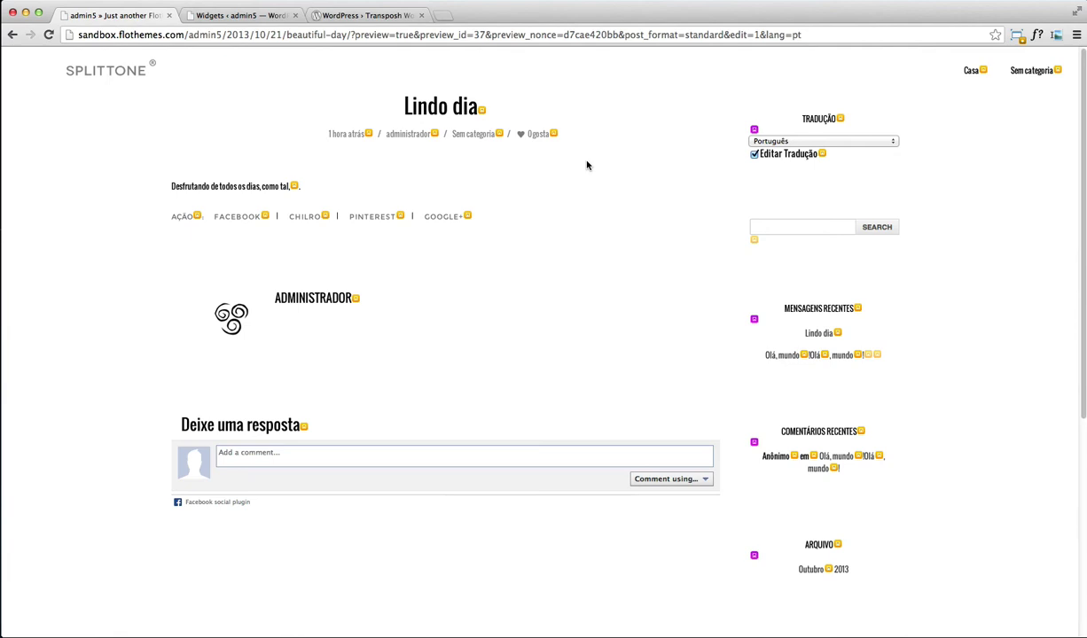
# Step: Change the Portuguese translation of "Enjoying every day as such" to "Desfrutando de todos os dias, cama tal" and approve it
pyautogui.click(294, 187)
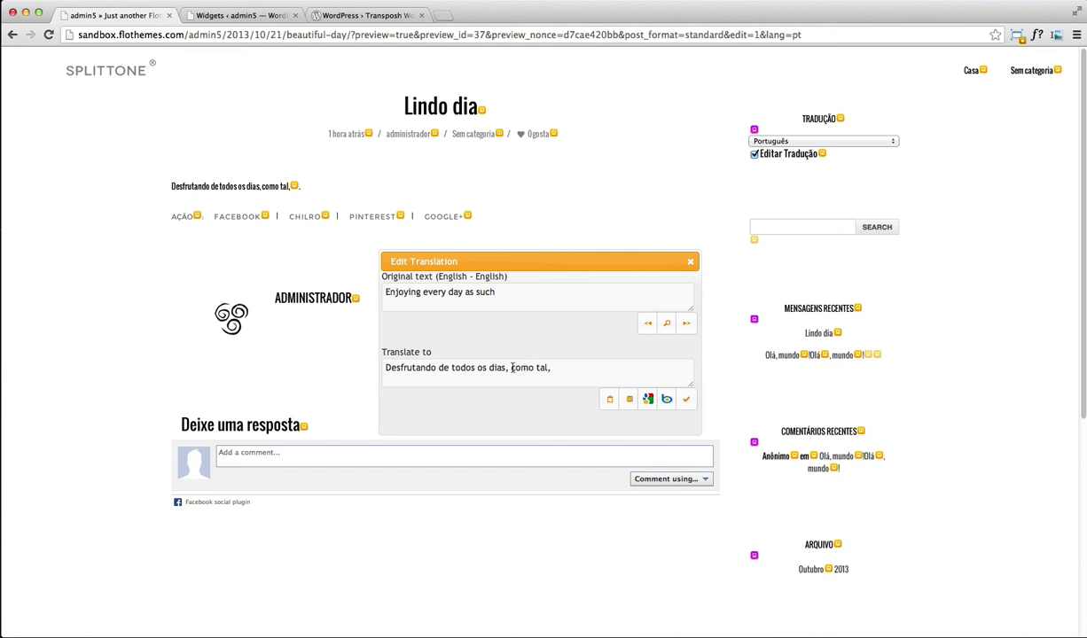
pyautogui.moveTo(511, 367); pyautogui.dragTo(575, 370)
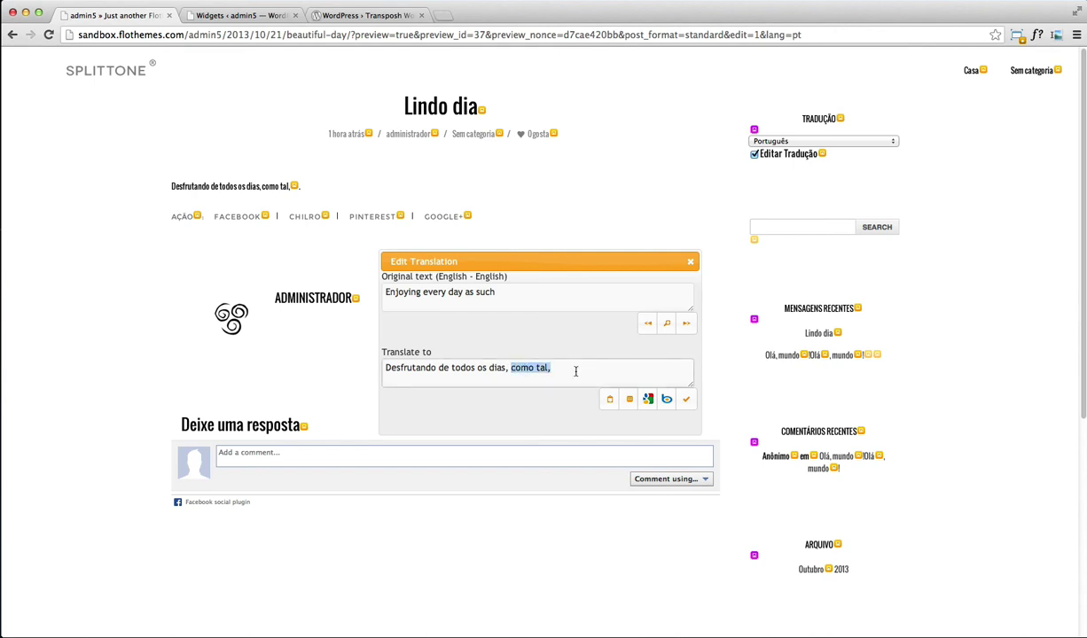
pyautogui.press('BackSpace')
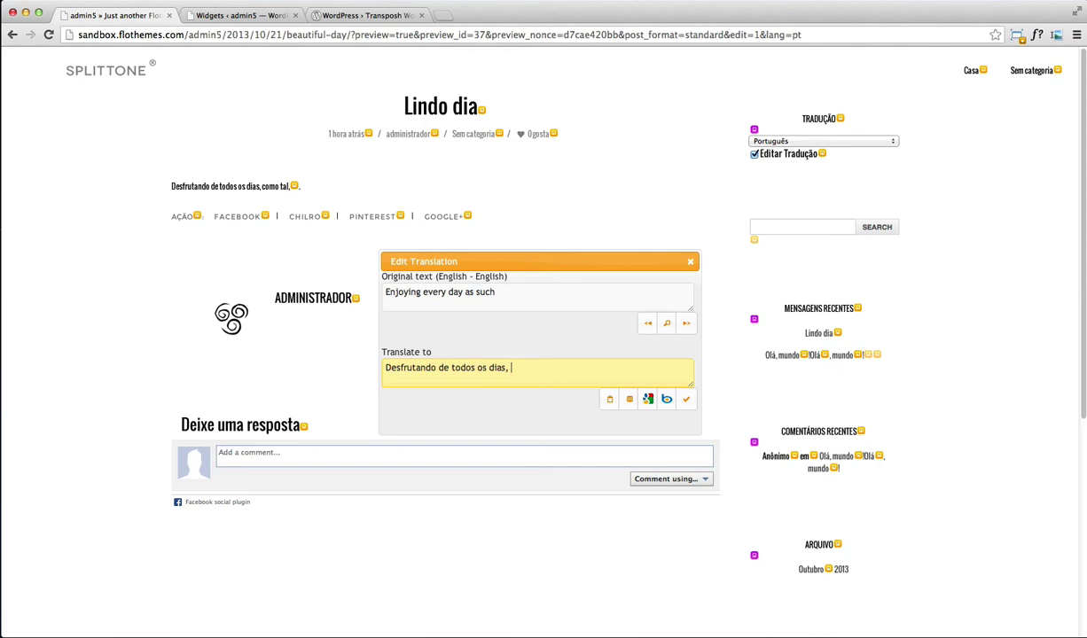
pyautogui.write('cama tal')
pyautogui.click(684, 401)
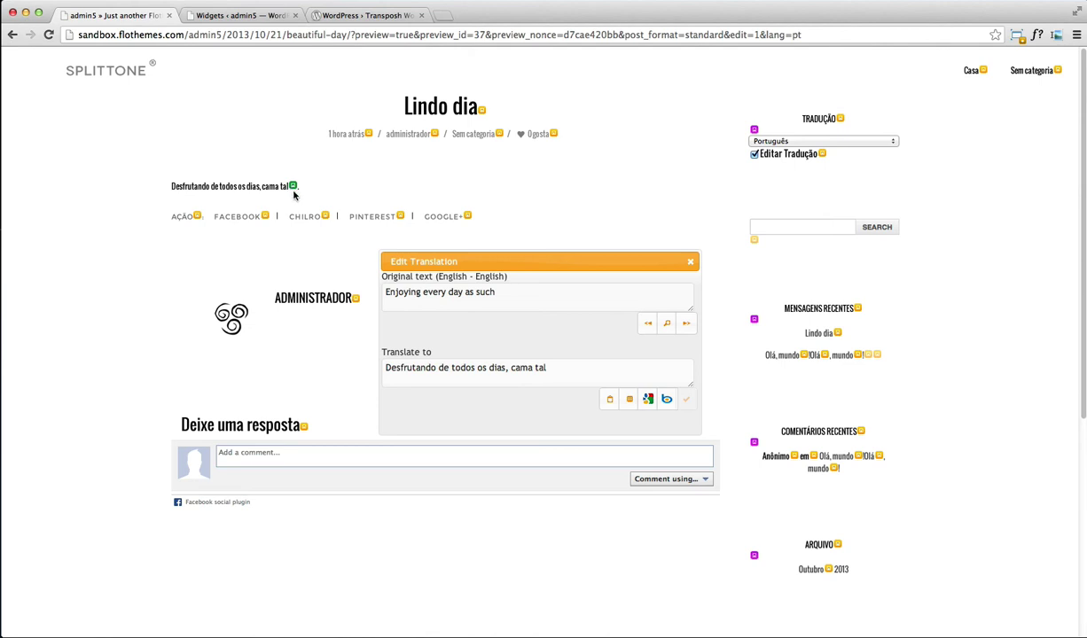
# Step: Change the Portuguese translation of "Share" to "Acao", approve it and advance to the following phrase
pyautogui.click(685, 323)
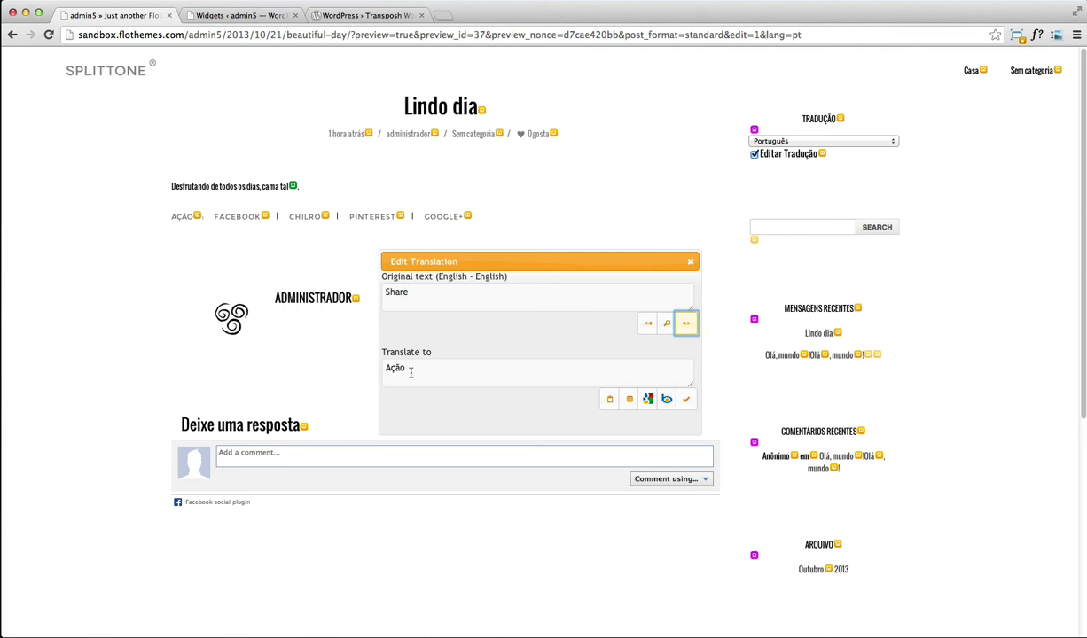
pyautogui.moveTo(406, 368); pyautogui.dragTo(393, 367)
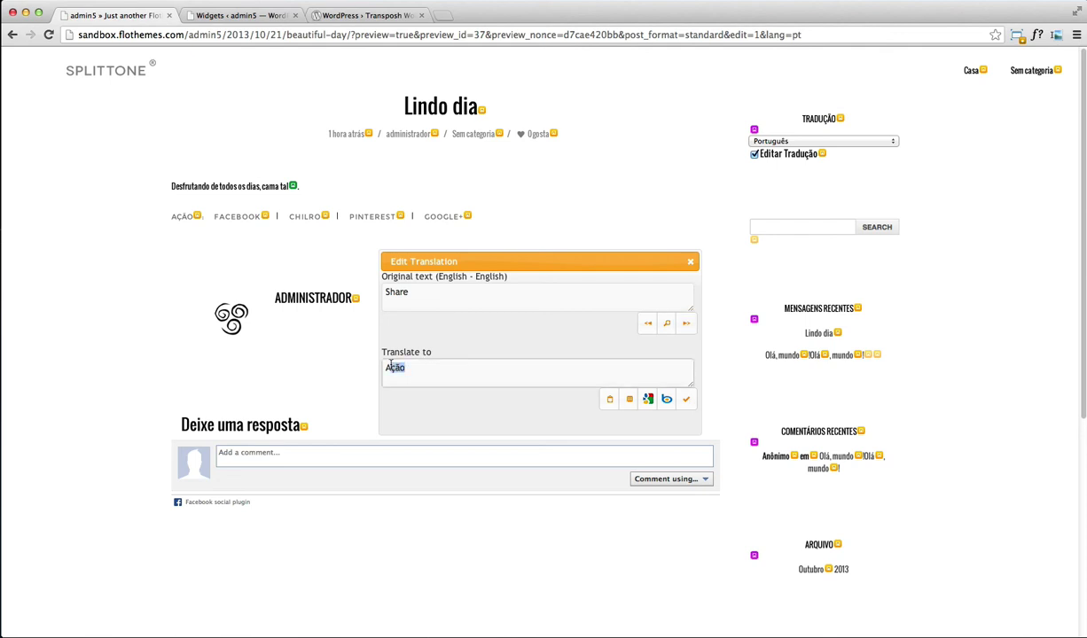
pyautogui.write('ca')
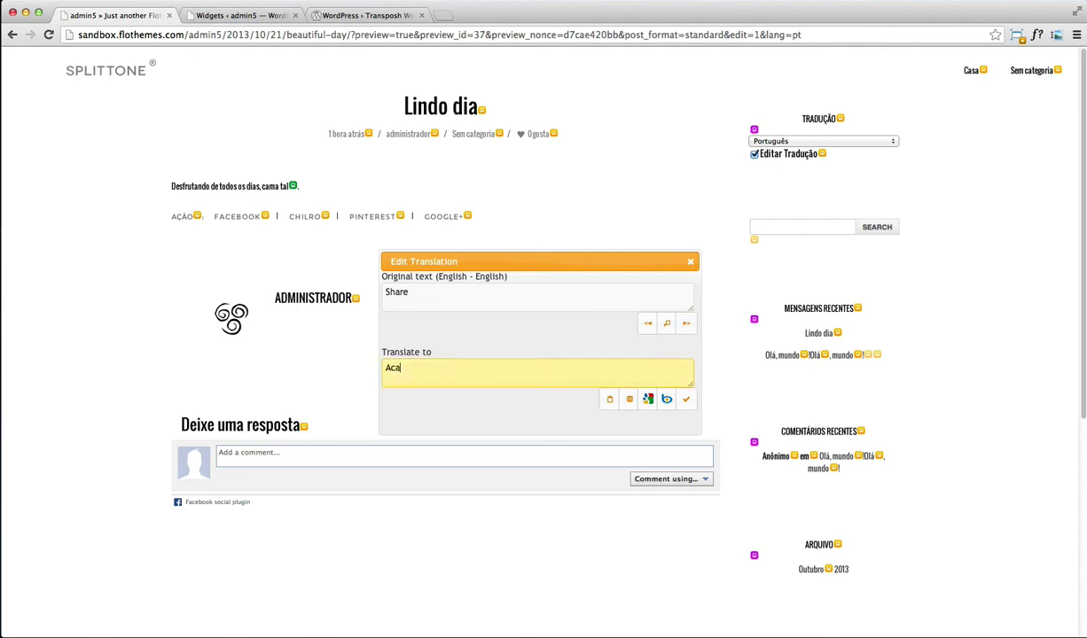
pyautogui.click(685, 399)
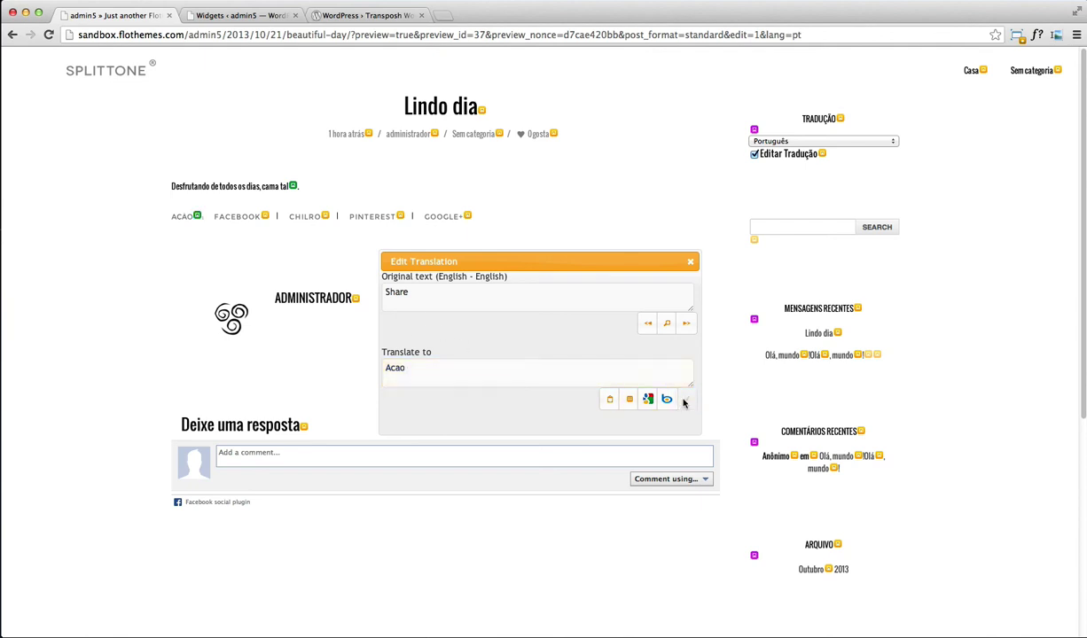
pyautogui.click(686, 323)
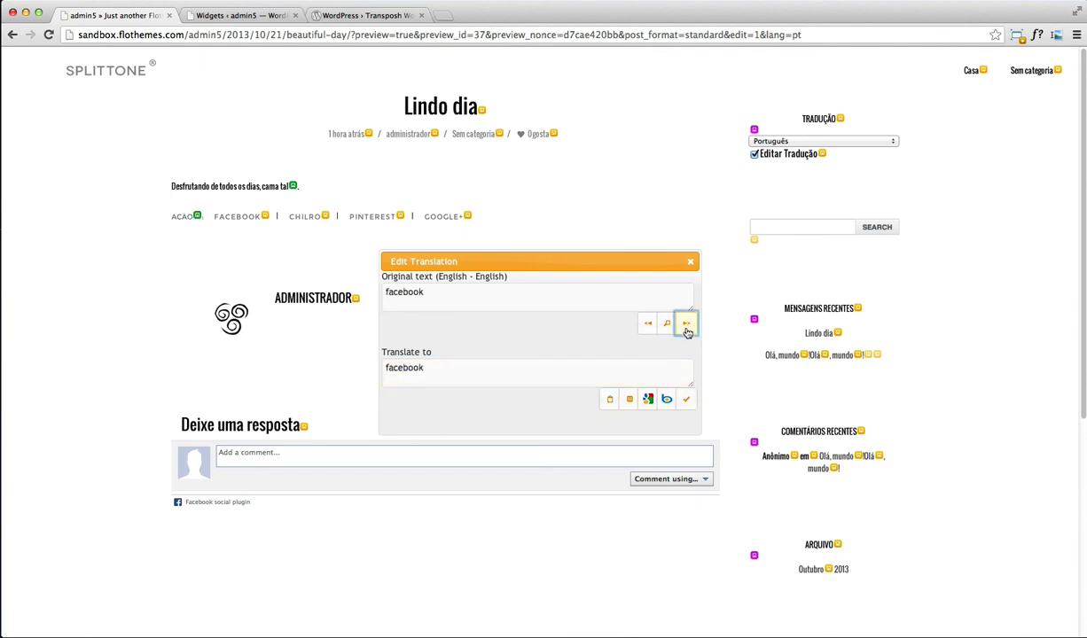
# Step: Change the Portuguese translation of "facebook" to "Facebook" and approve it
pyautogui.click(385, 367)
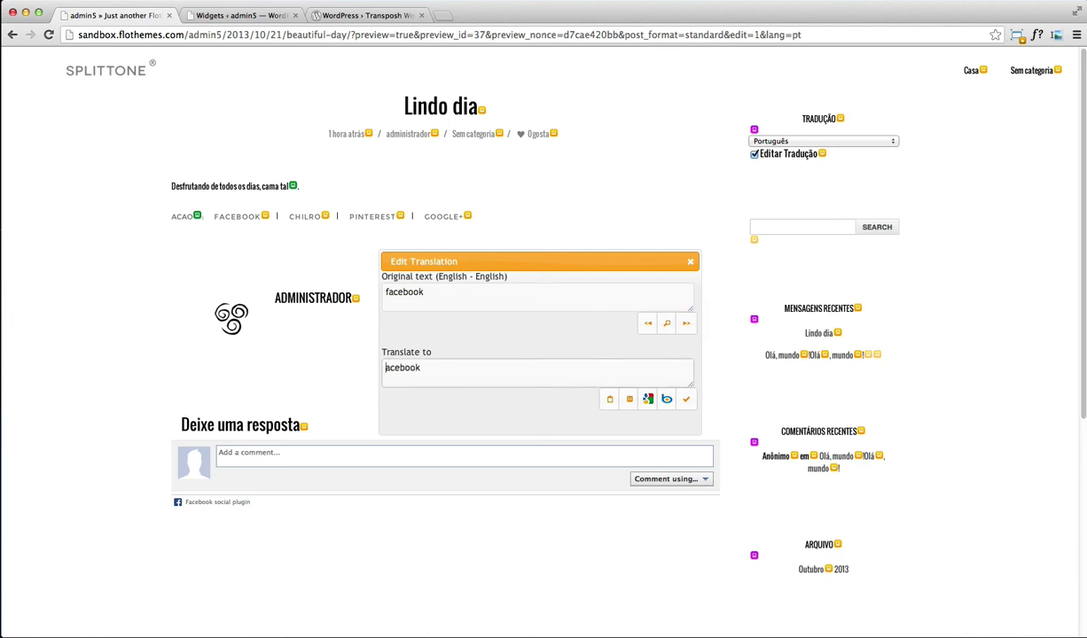
pyautogui.write('F')
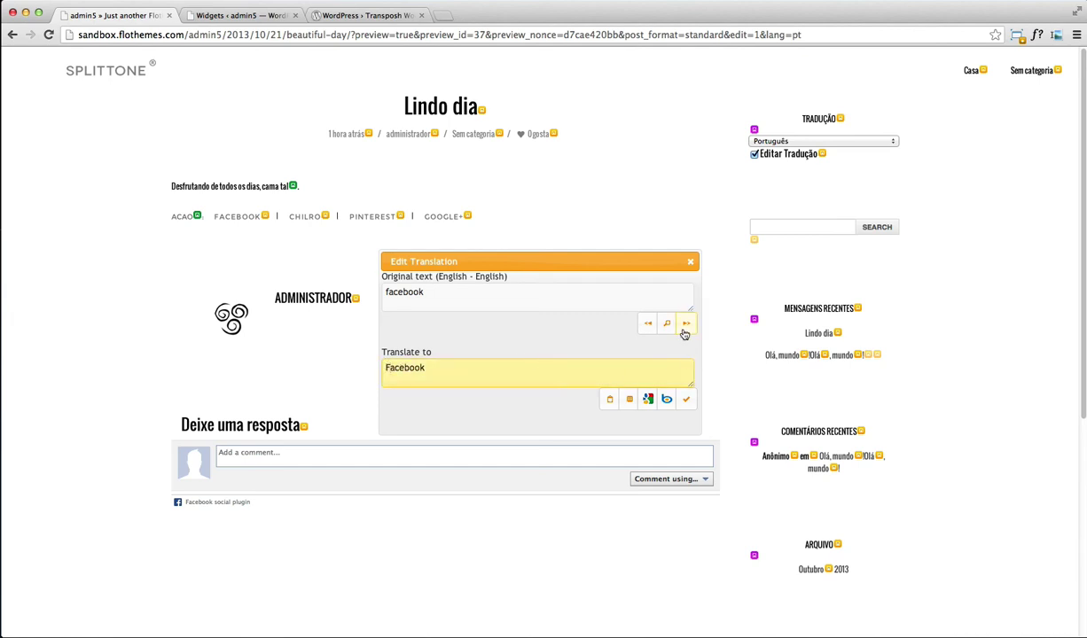
pyautogui.click(688, 400)
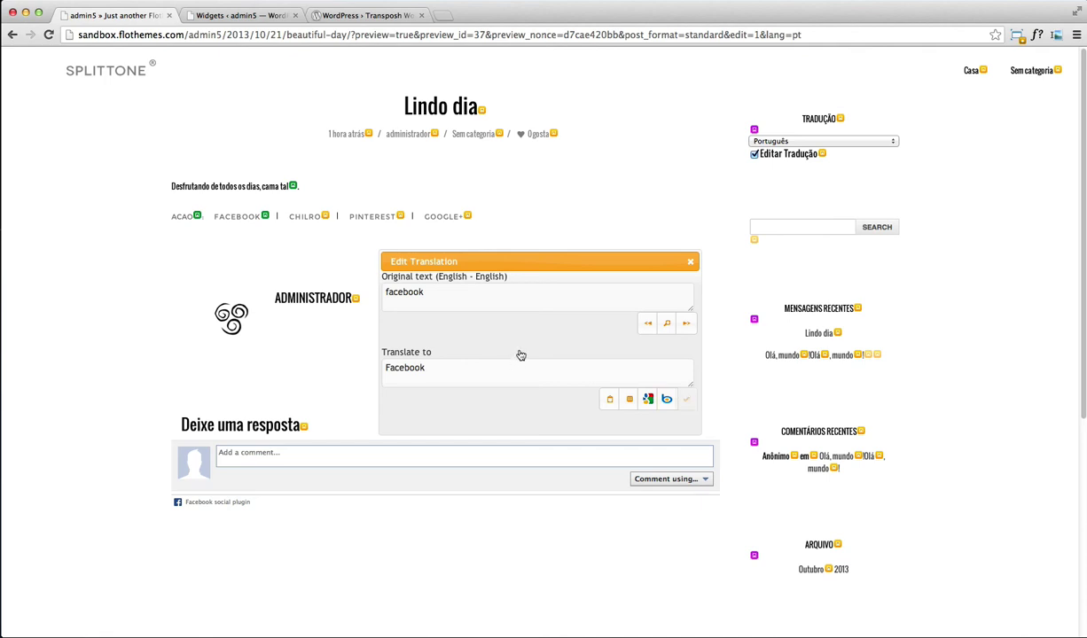
# Step: Return to "Enjoying every day as such", correct its Portuguese translation to "Desfrutando de todos os dias, como tal", approve it and close the translation editor
pyautogui.click(649, 324)
pyautogui.click(650, 325)
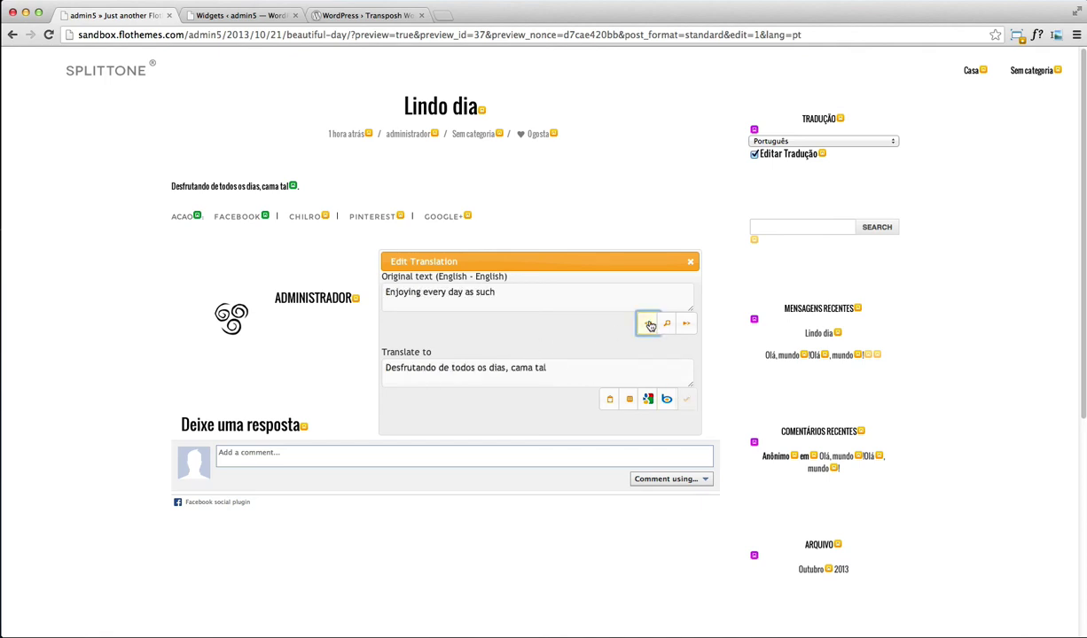
pyautogui.click(565, 370)
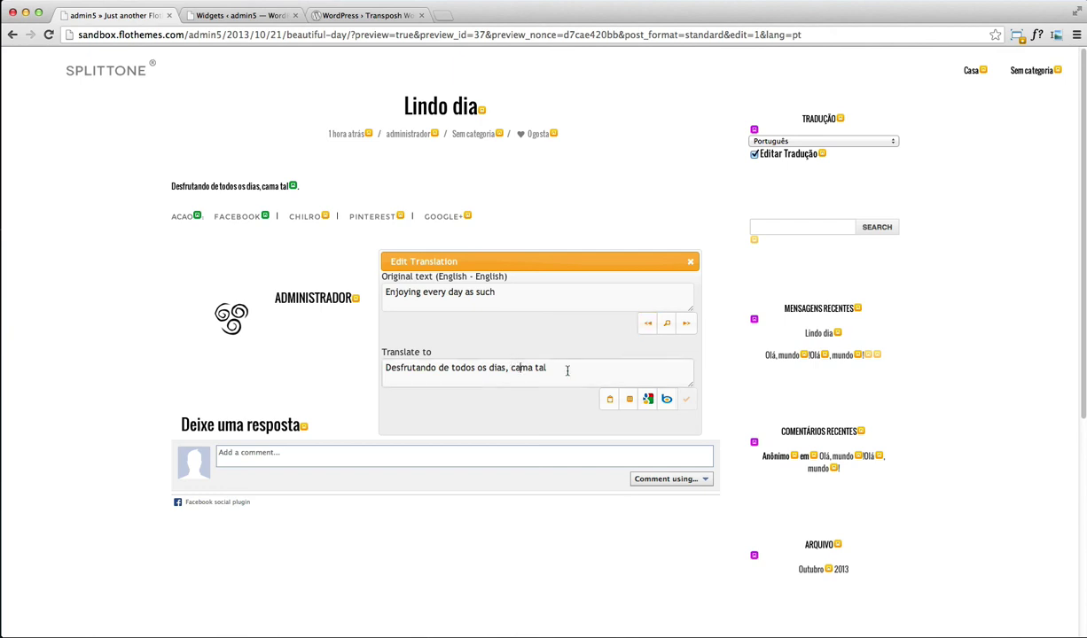
pyautogui.click(521, 368)
pyautogui.click(535, 367)
pyautogui.press('BackSpace')
pyautogui.press('BackSpace')
pyautogui.press('BackSpace')
pyautogui.write('omo')
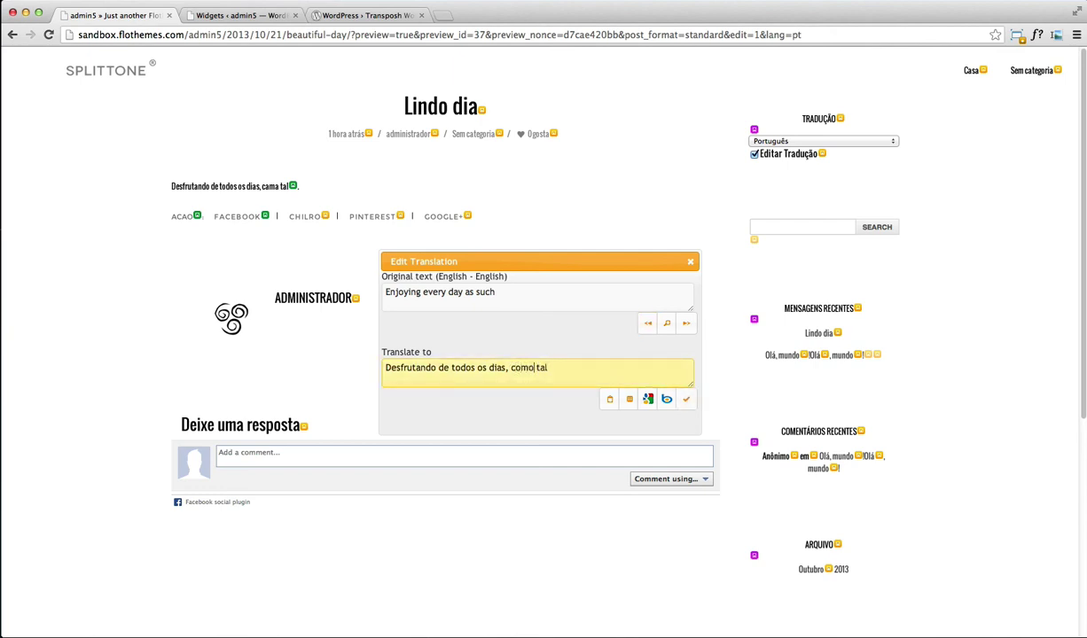
pyautogui.click(686, 399)
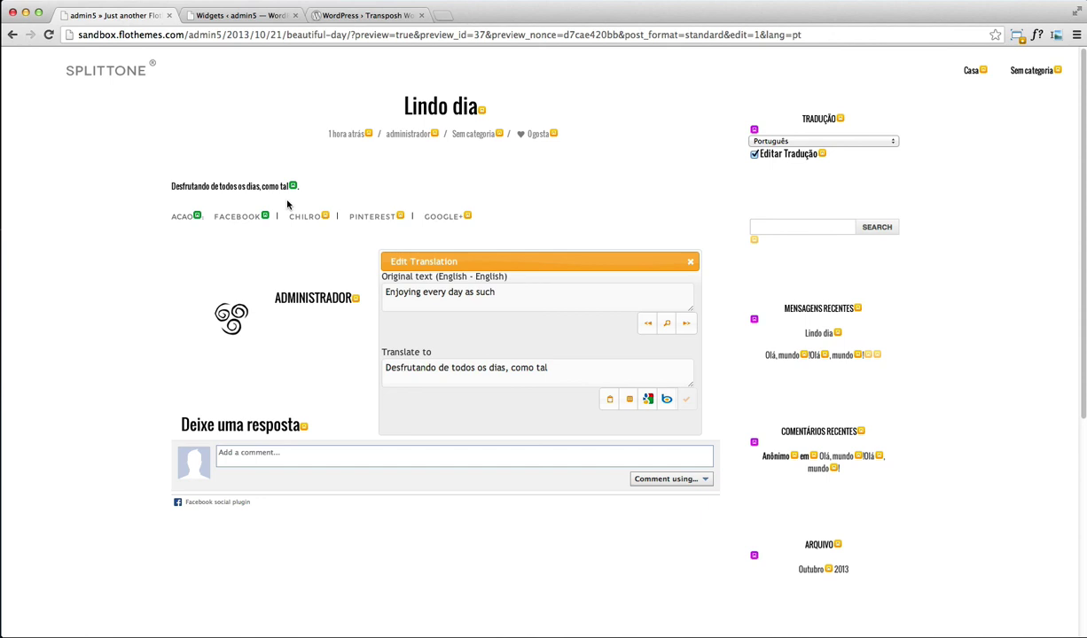
pyautogui.click(691, 262)
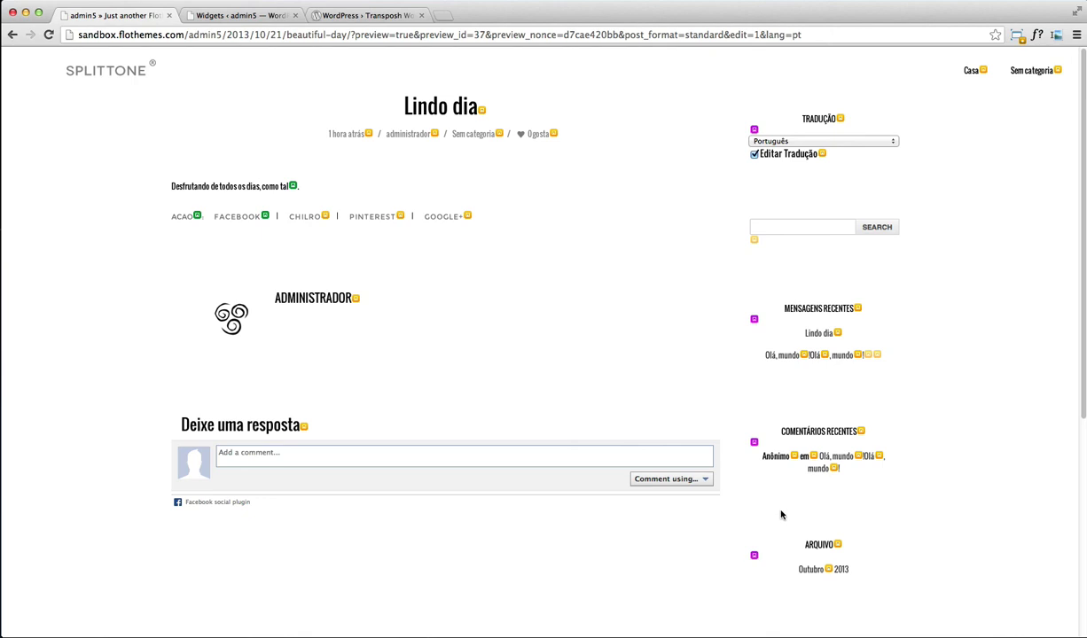
# Step: Change the Portuguese translation of the author label "admin" to "admin", approve it and close the translation editor
pyautogui.click(356, 299)
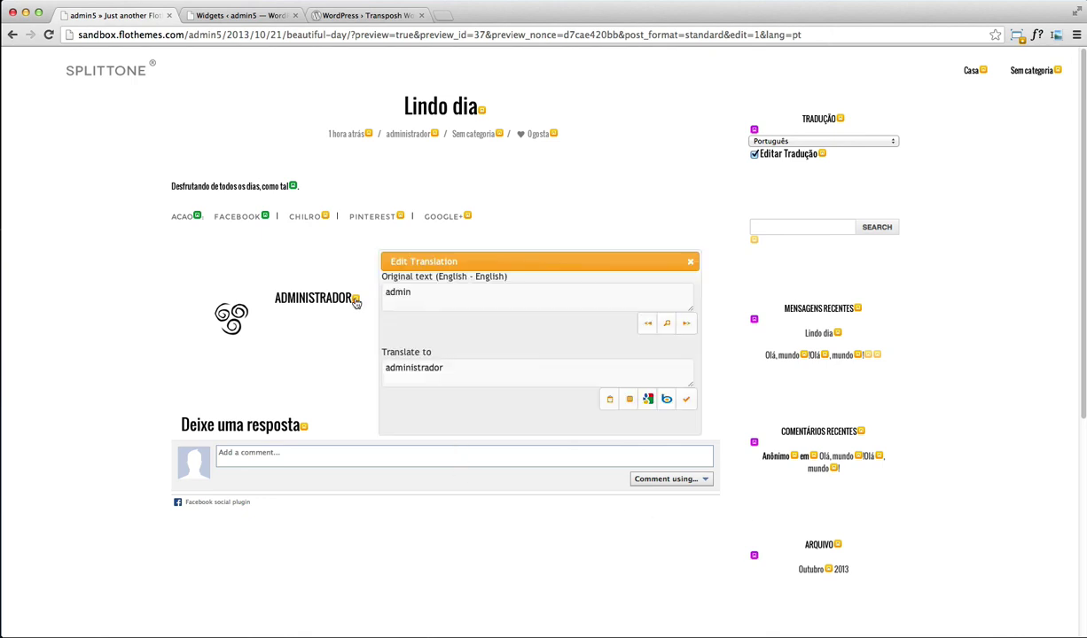
pyautogui.click(452, 368)
pyautogui.press('BackSpace')
pyautogui.press('BackSpace')
pyautogui.press('BackSpace')
pyautogui.press('BackSpace')
pyautogui.press('BackSpace')
pyautogui.press('BackSpace')
pyautogui.press('BackSpace')
pyautogui.press('BackSpace')
pyautogui.press('BackSpace')
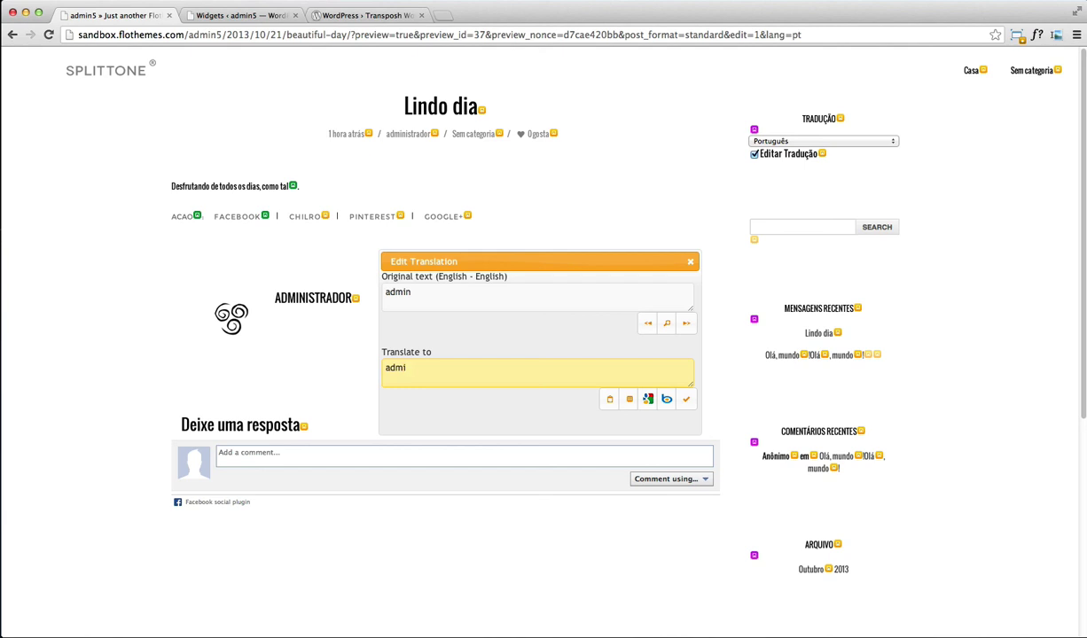
pyautogui.write('n')
pyautogui.click(686, 400)
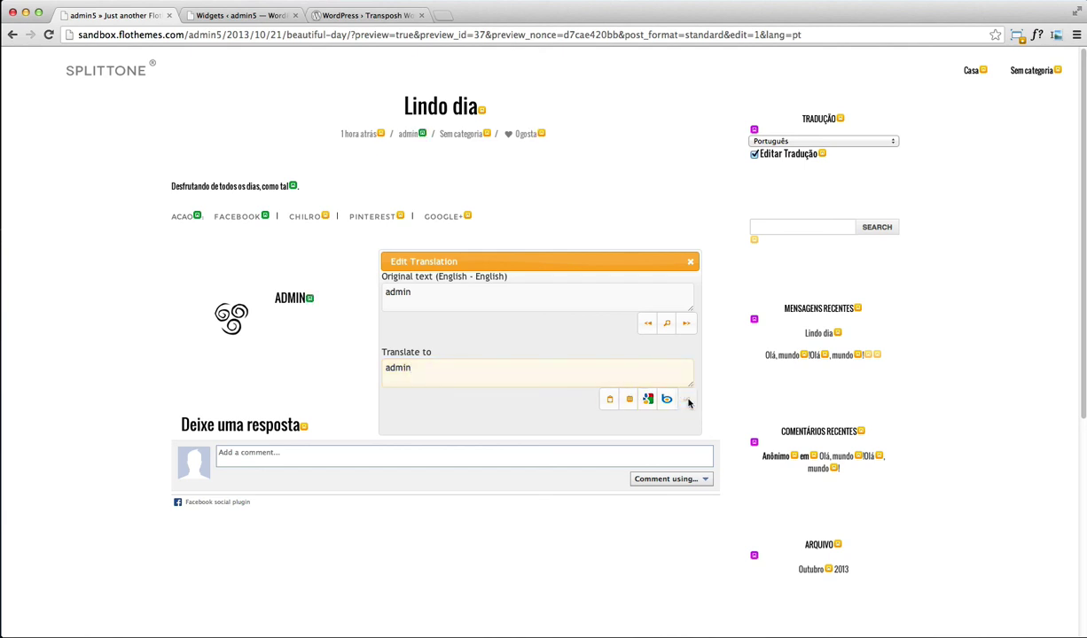
pyautogui.click(691, 260)
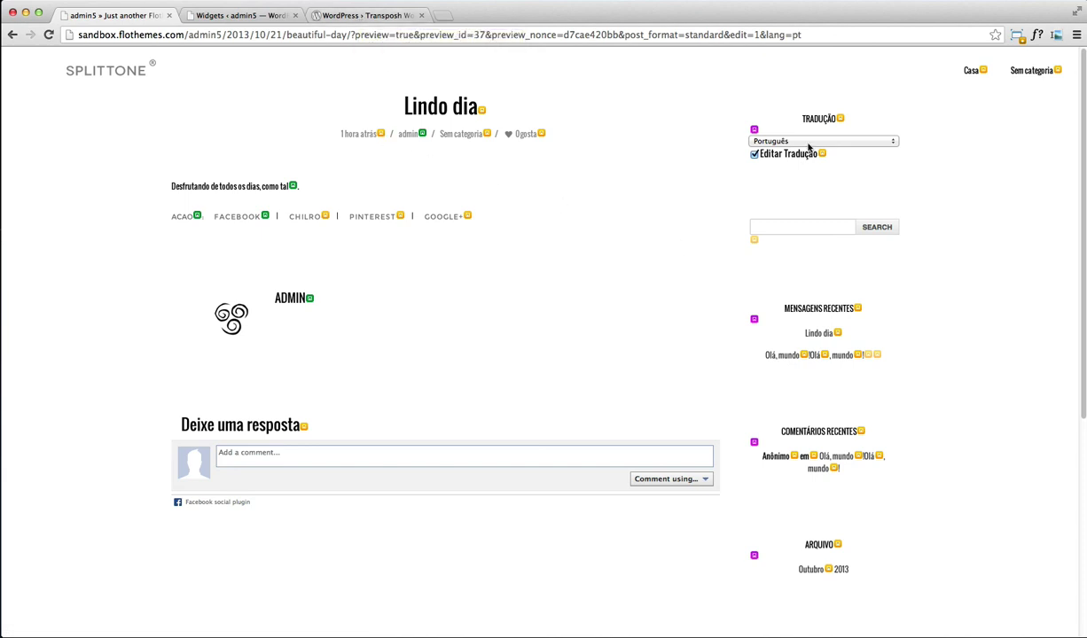
# Step: Switch the post preview to English and open the list of available languages in the Translation widget
pyautogui.click(776, 141)
pyautogui.click(799, 124)
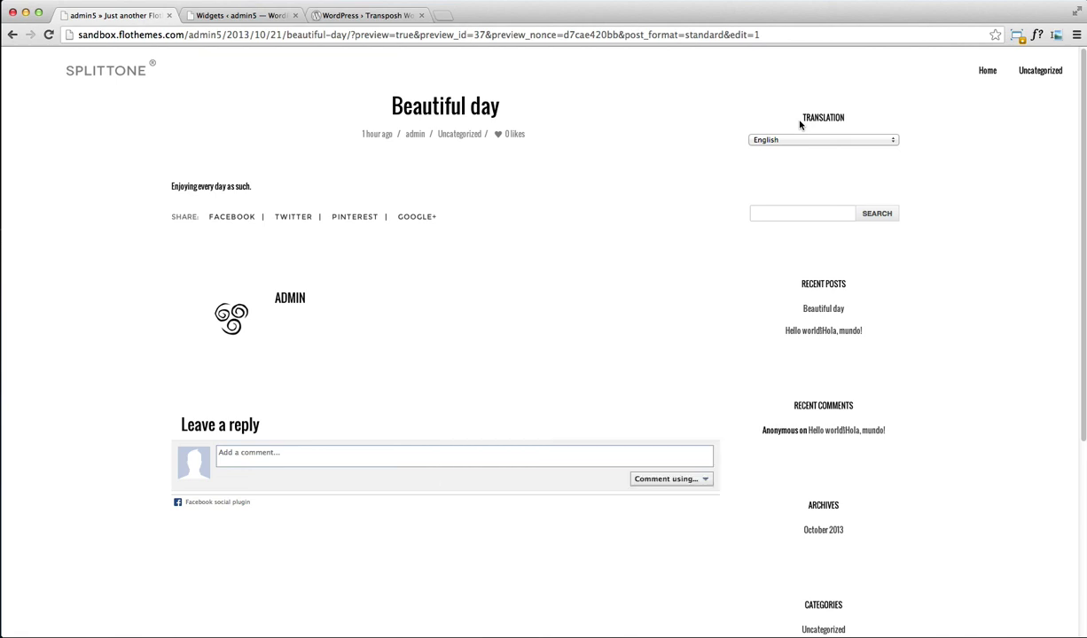
pyautogui.click(799, 141)
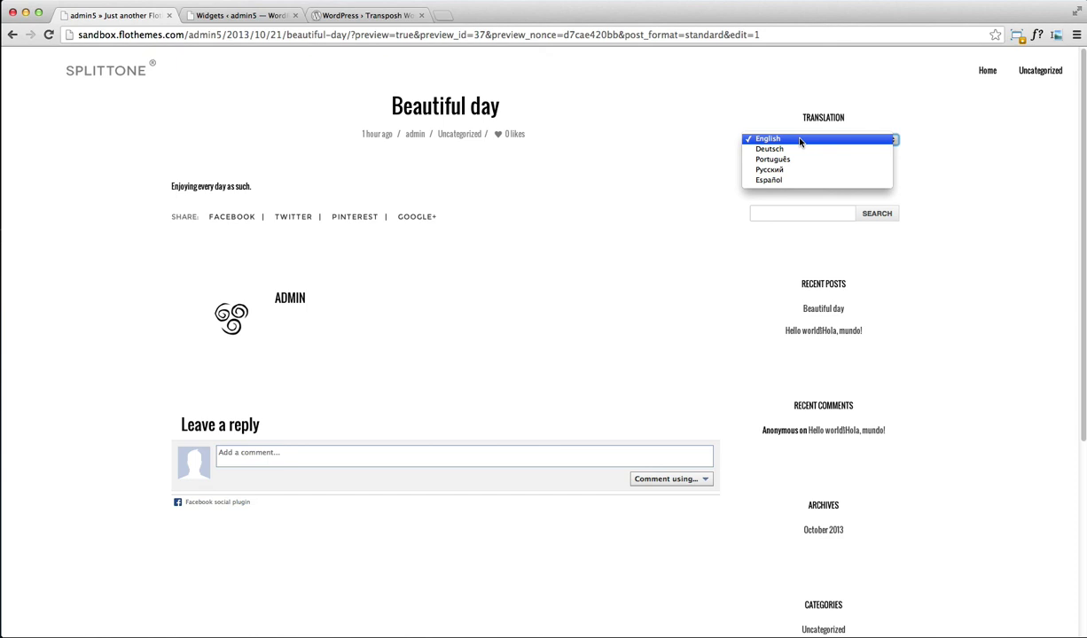